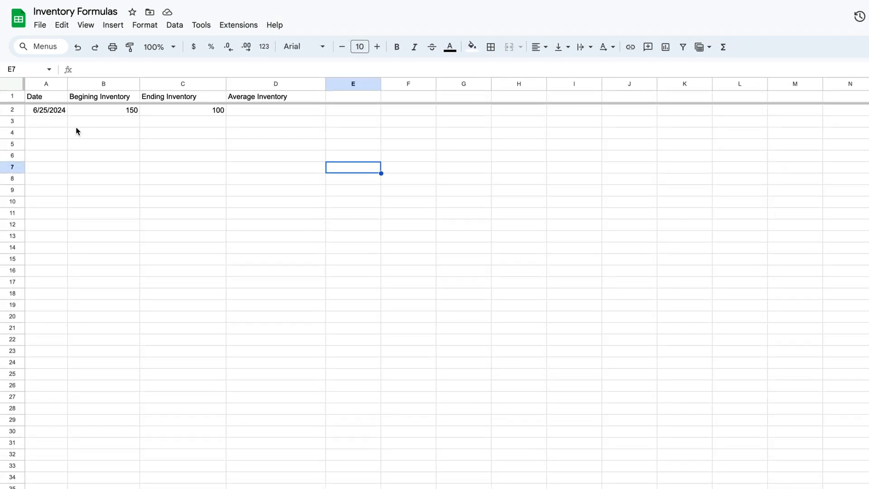
{"action": "left_click", "coordinate": [54, 102]}
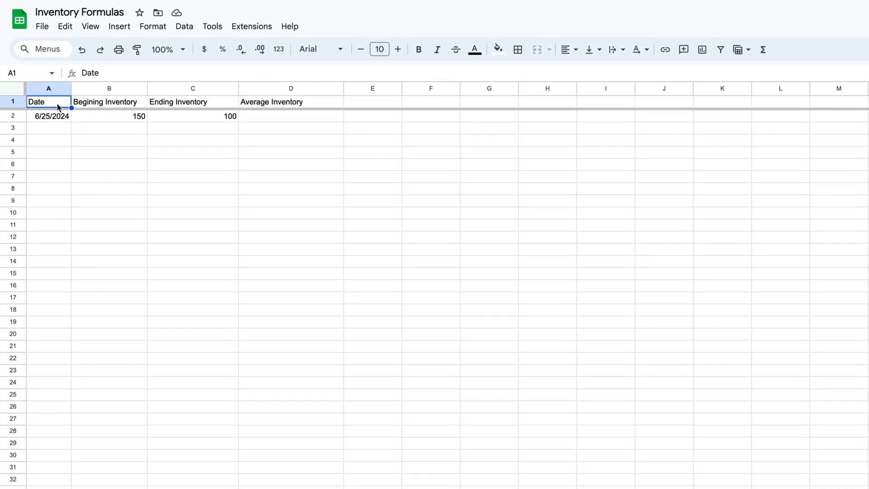
{"action": "left_click", "coordinate": [189, 155]}
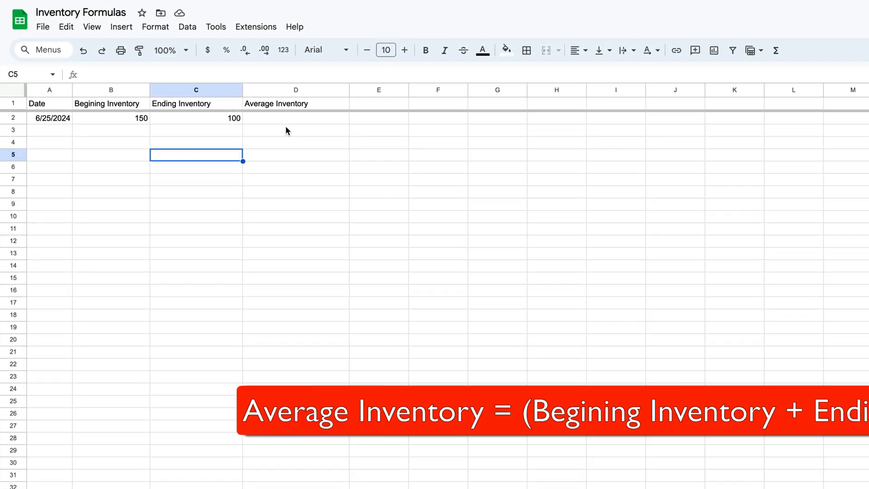
{"action": "left_click", "coordinate": [286, 119]}
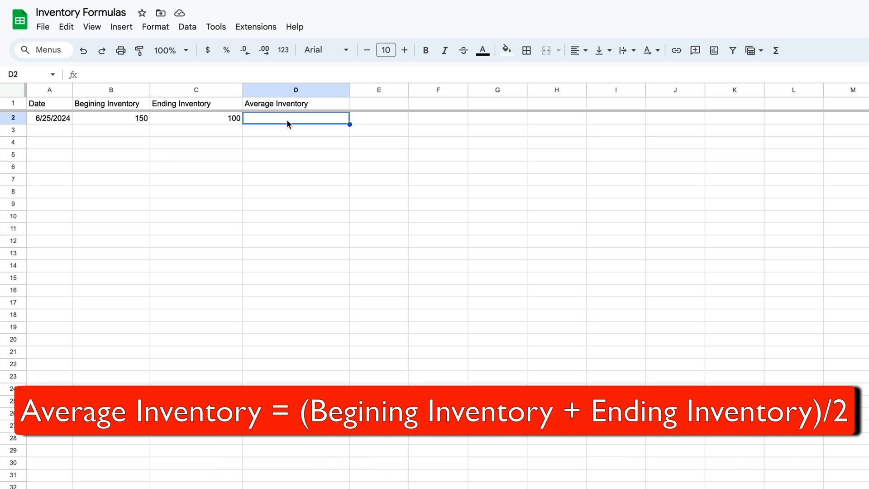
{"action": "left_click", "coordinate": [122, 104]}
{"action": "left_click", "coordinate": [178, 107]}
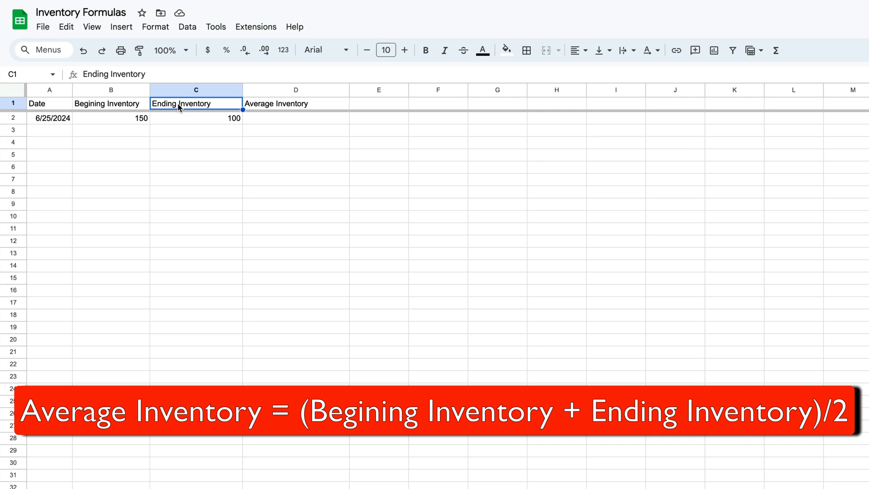
Write the formula =B2+C2/2 in cell D2 under Average Inventory.
{"action": "left_click", "coordinate": [261, 117]}
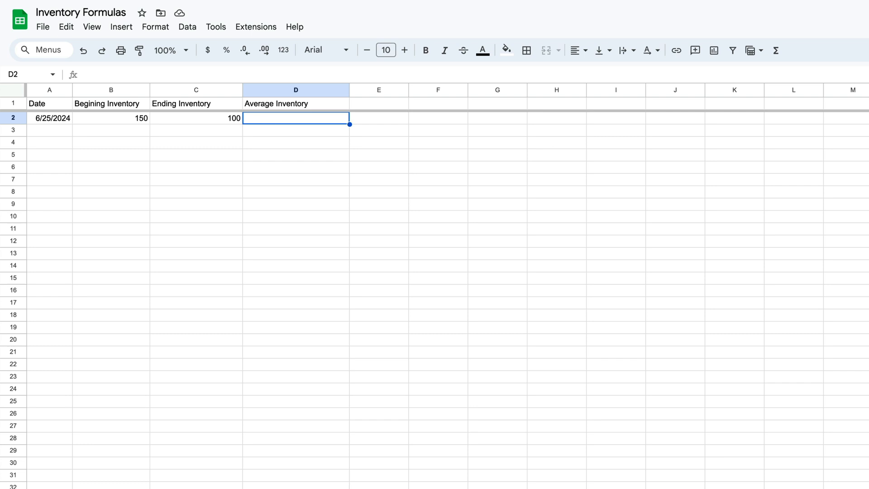
{"action": "type", "text": "="}
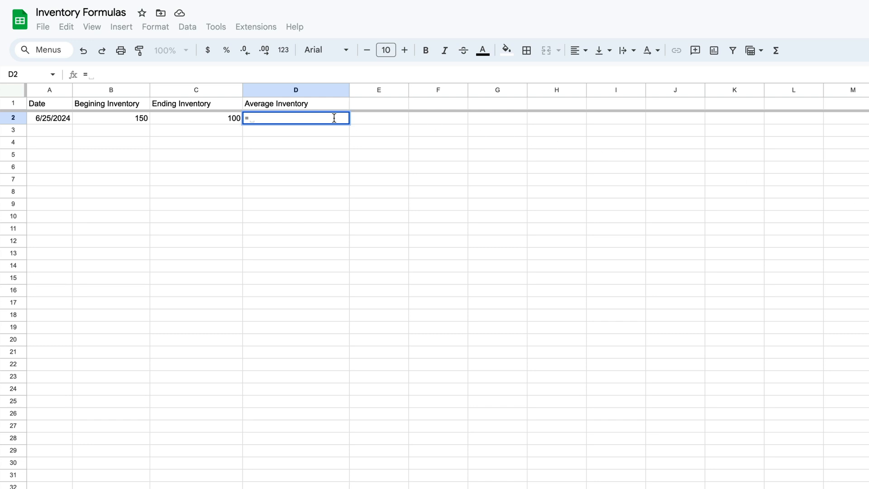
{"action": "type", "text": "B2"}
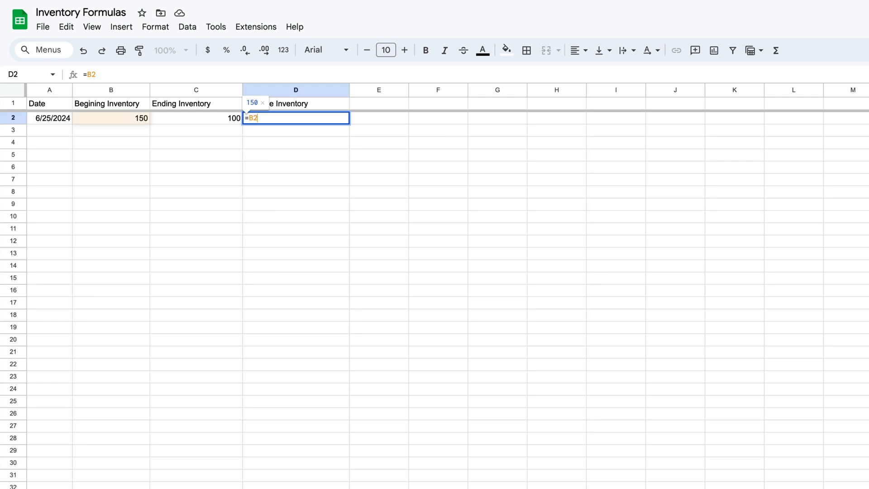
{"action": "type", "text": "+C2"}
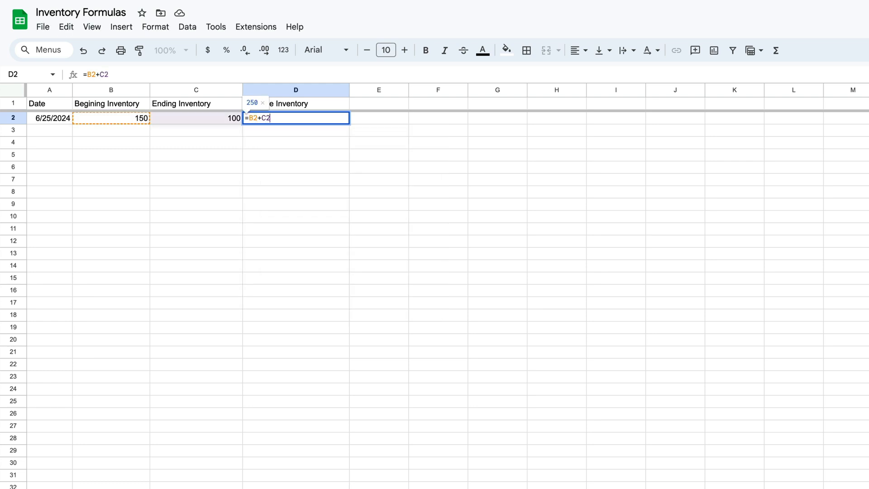
{"action": "type", "text": "/2"}
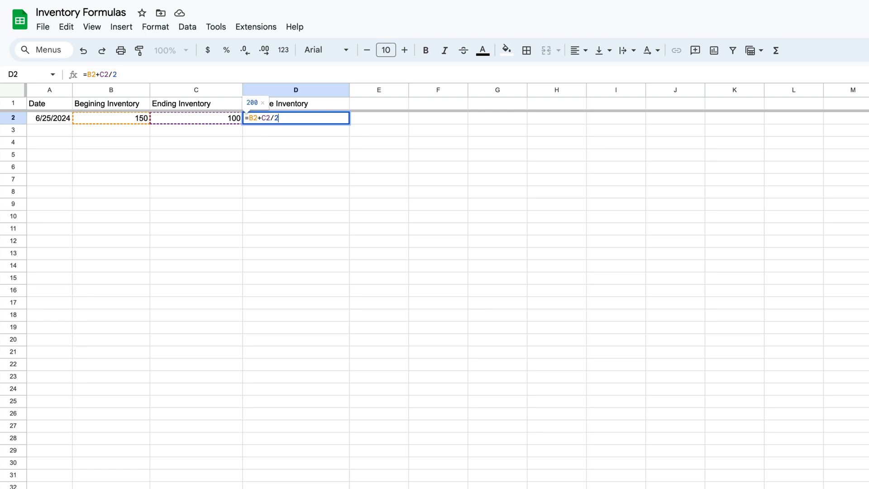
Enclose B2+C2 in parentheses so the D2 formula reads =(B2+C2)/2, and commit it.
{"action": "key", "text": "Left"}
{"action": "key", "text": "Left"}
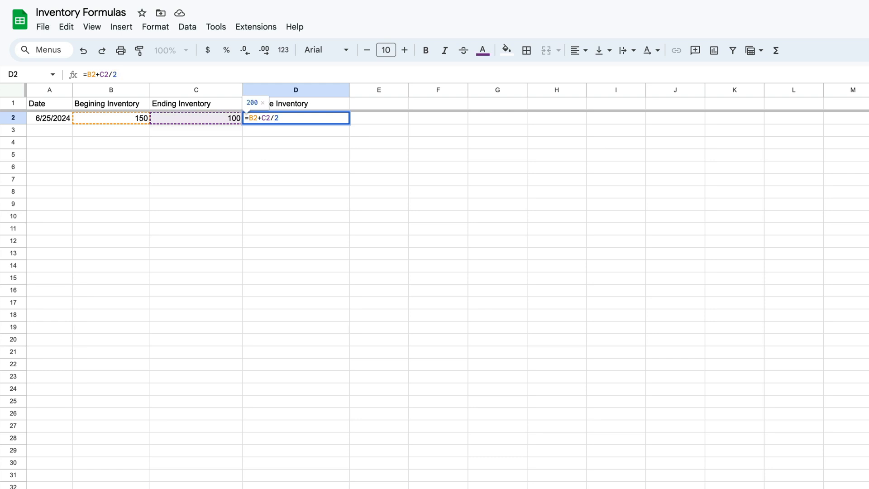
{"action": "type", "text": ")"}
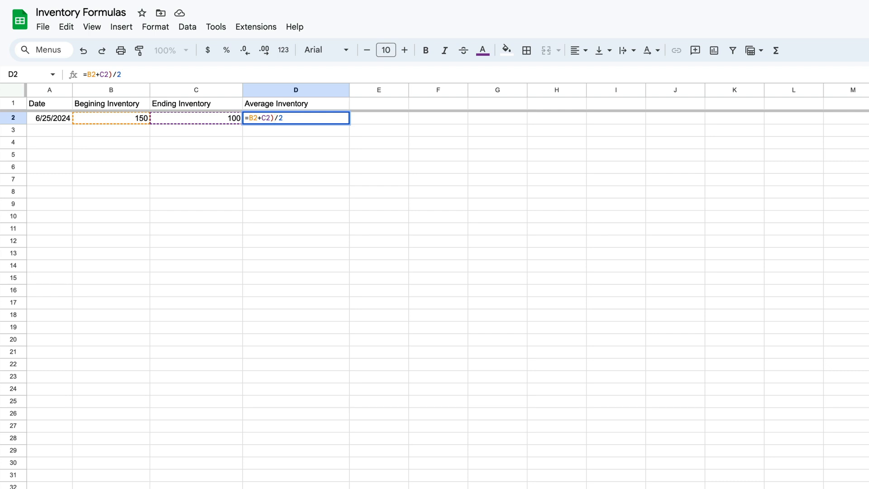
{"action": "key", "text": "Left"}
{"action": "key", "text": "Left"}
{"action": "key", "text": "Left"}
{"action": "key", "text": "Left"}
{"action": "key", "text": "Left"}
{"action": "key", "text": "Left"}
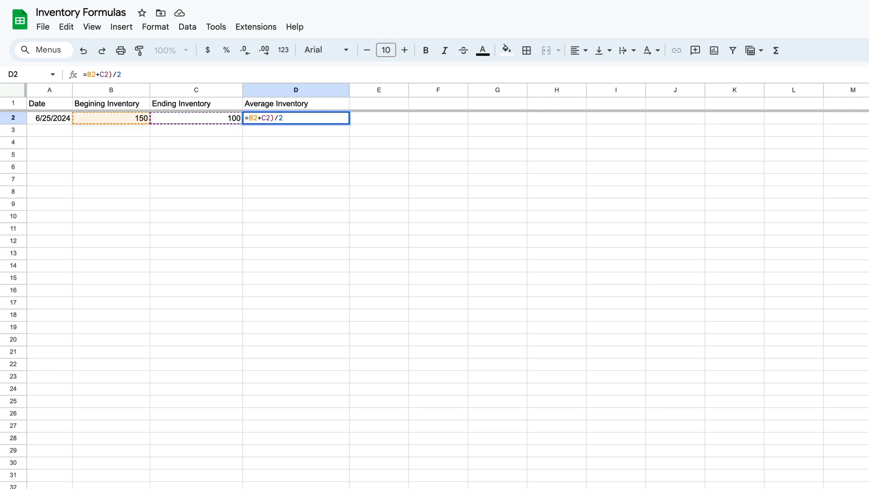
{"action": "type", "text": "("}
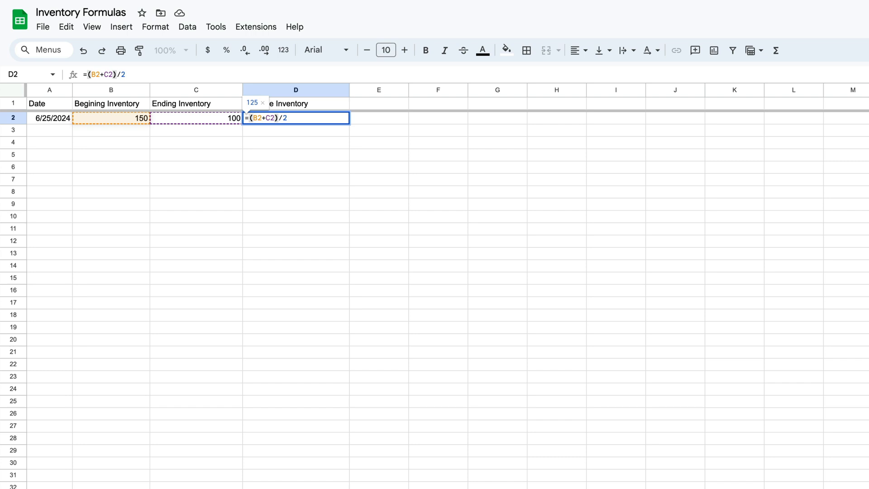
{"action": "key", "text": "Return"}
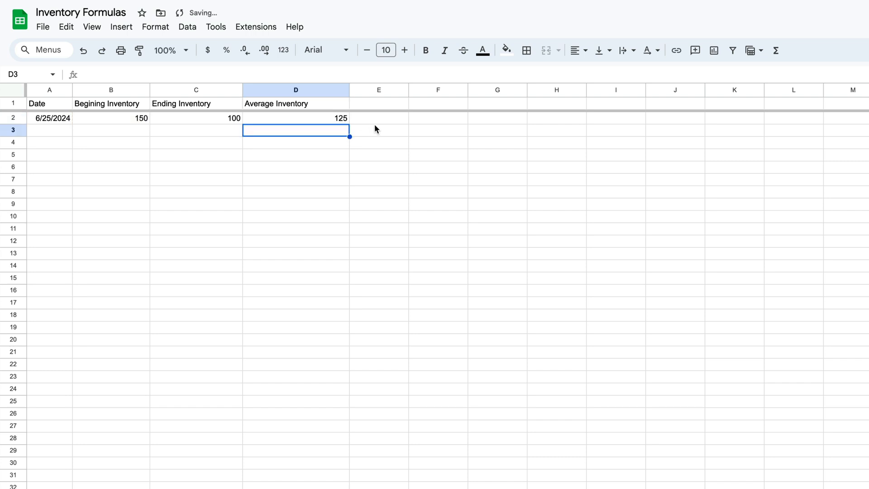
Fill the Average Inventory formula from D2 down into D3.
{"action": "left_click", "coordinate": [330, 118]}
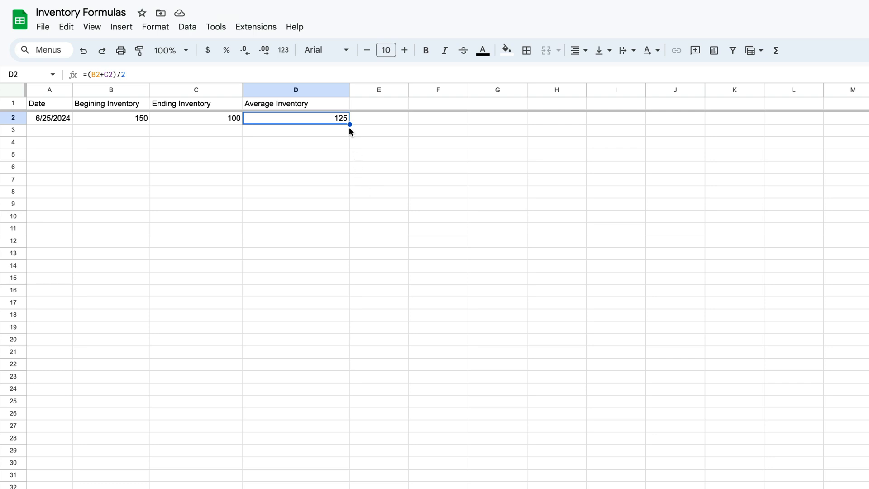
{"action": "left_click_drag", "start_coordinate": [349, 124], "coordinate": [347, 132]}
{"action": "left_click", "coordinate": [378, 163]}
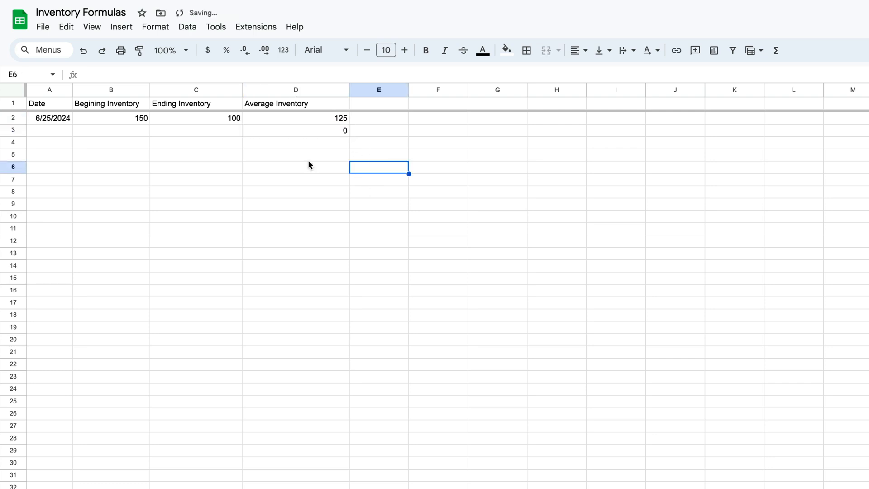
Enter the date 6/11/2024 in cell A3 by choosing it from the calendar.
{"action": "double_click", "coordinate": [54, 133]}
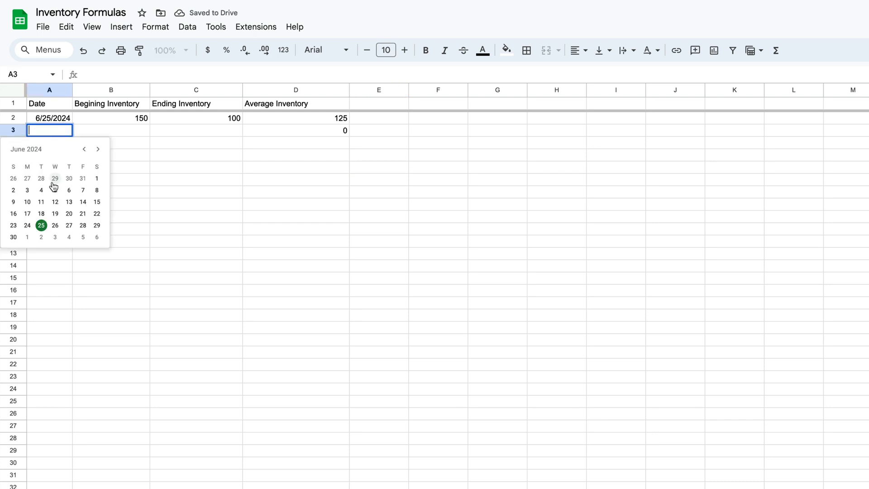
{"action": "left_click", "coordinate": [41, 201]}
{"action": "left_click", "coordinate": [117, 183]}
Enter 250 as the beginning inventory in B3 and 140 as the ending inventory in C3.
{"action": "left_click", "coordinate": [126, 133]}
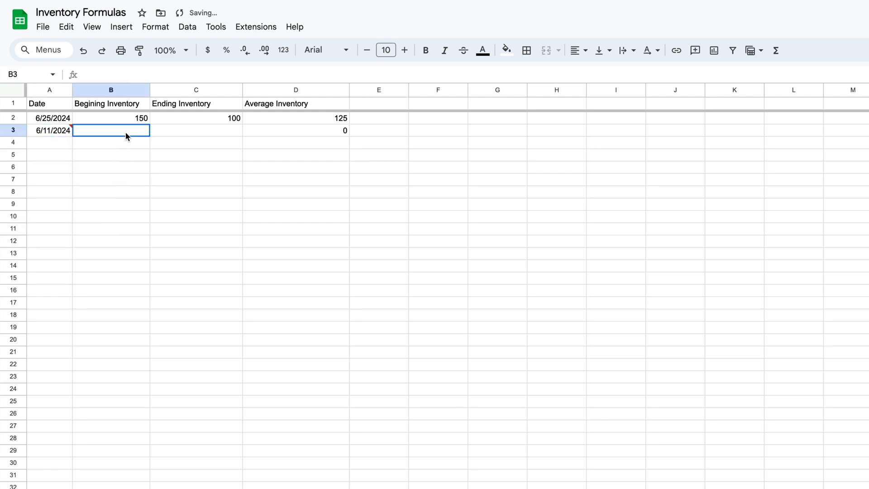
{"action": "type", "text": "250"}
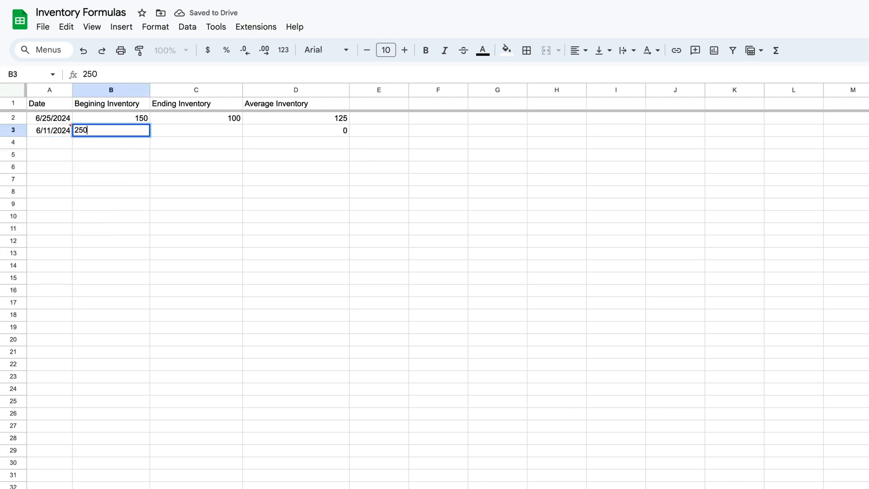
{"action": "key", "text": "Tab"}
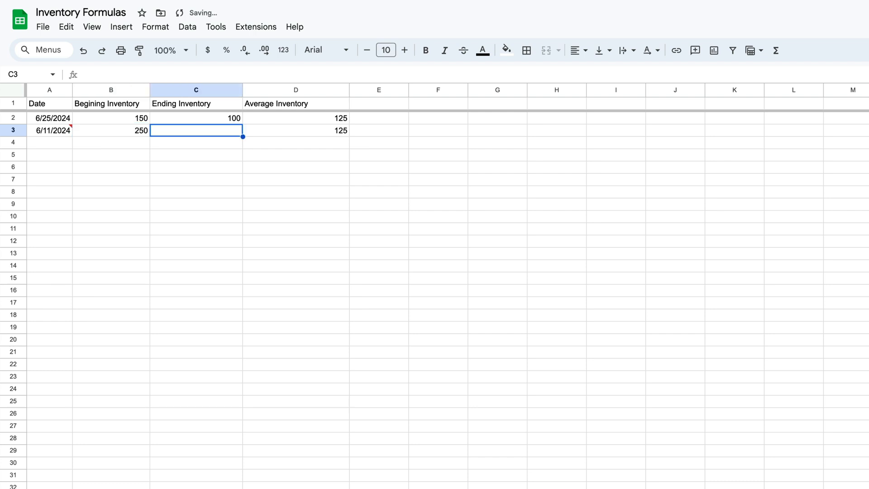
{"action": "type", "text": "140"}
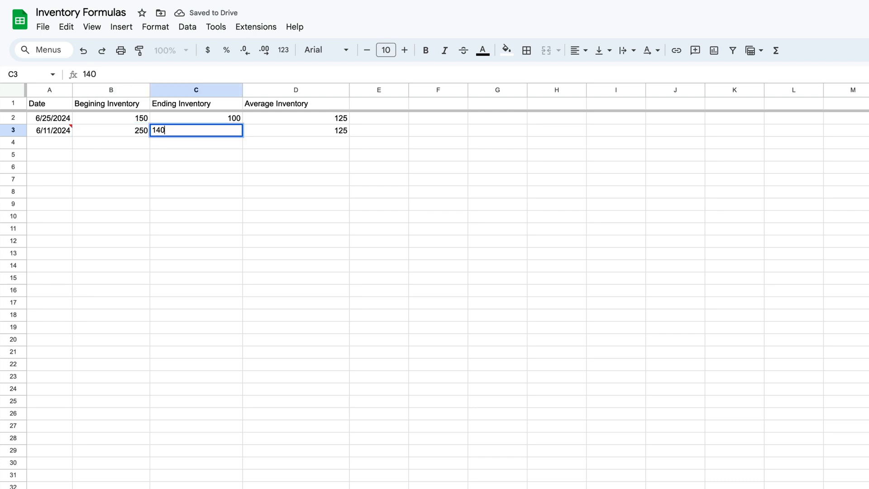
{"action": "key", "text": "Tab"}
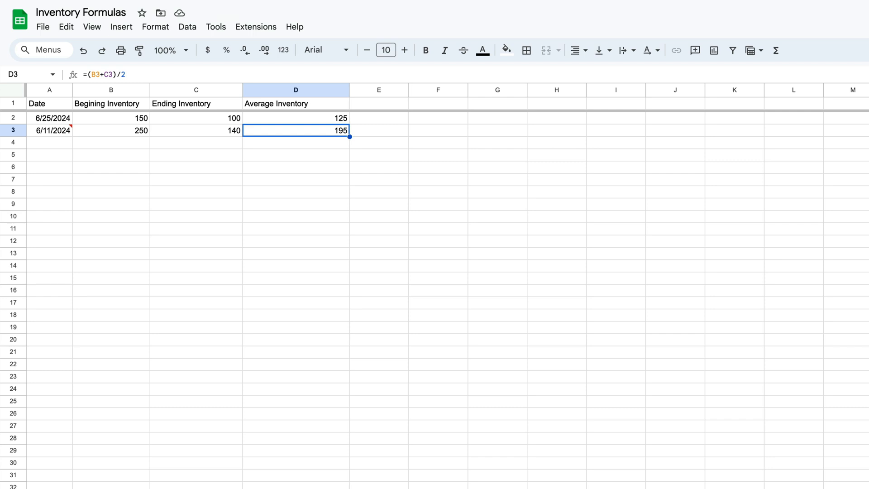
{"action": "left_click", "coordinate": [194, 160]}
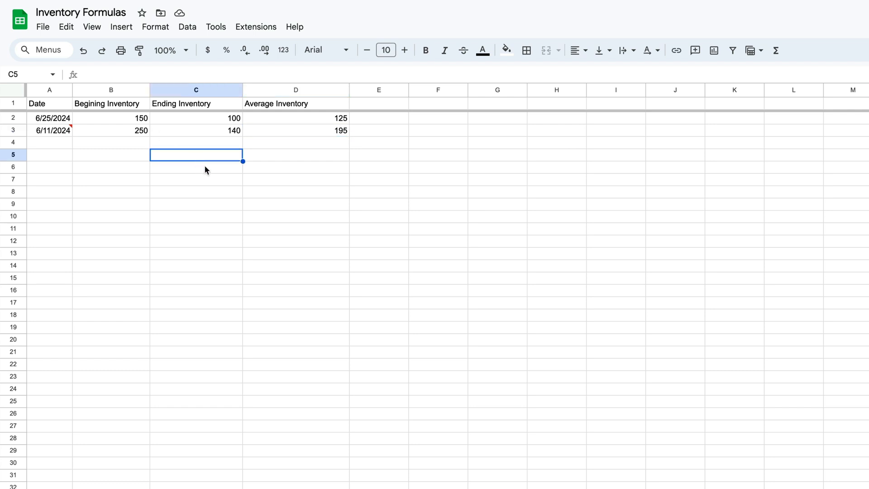
Add the column header "Inventory" in cell G1.
{"action": "left_click", "coordinate": [493, 105]}
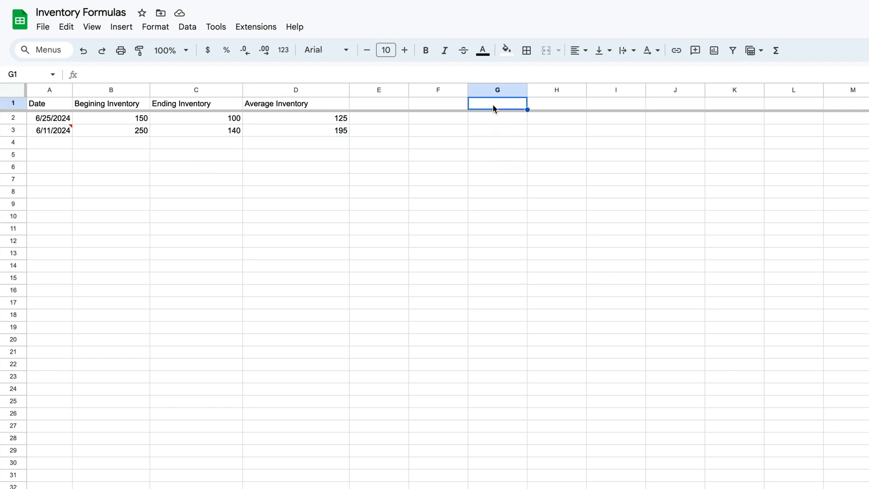
{"action": "type", "text": "Inventory"}
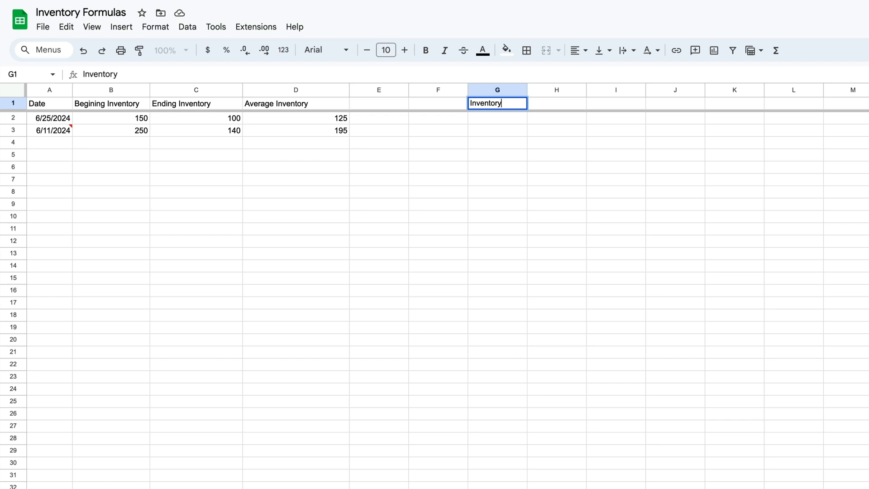
{"action": "key", "text": "Return"}
Enter the inventory values 150, 240, 289 and 30 in cells G2 through G5.
{"action": "type", "text": "150"}
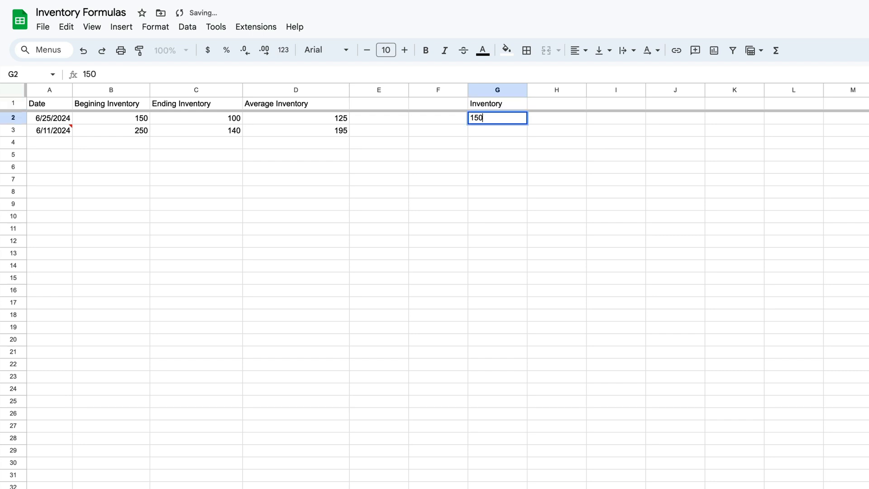
{"action": "key", "text": "Return"}
{"action": "type", "text": "240"}
{"action": "key", "text": "Return"}
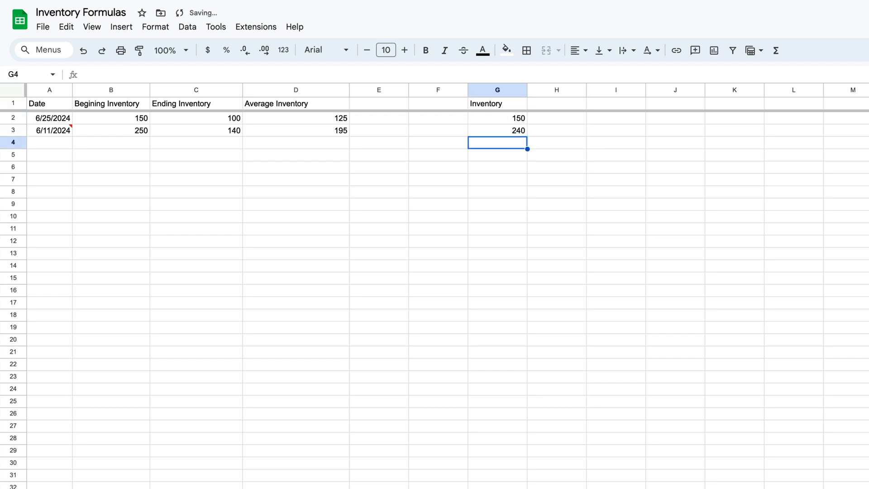
{"action": "type", "text": "289"}
{"action": "key", "text": "Return"}
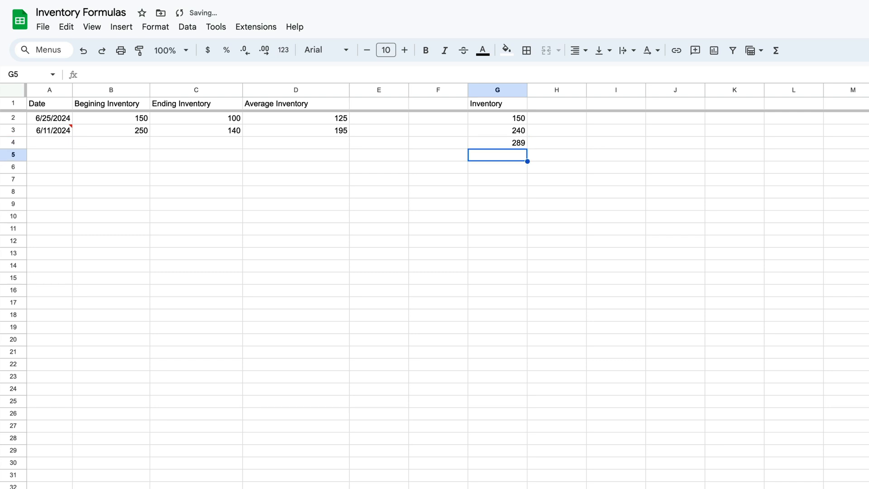
{"action": "type", "text": "30"}
{"action": "key", "text": "Return"}
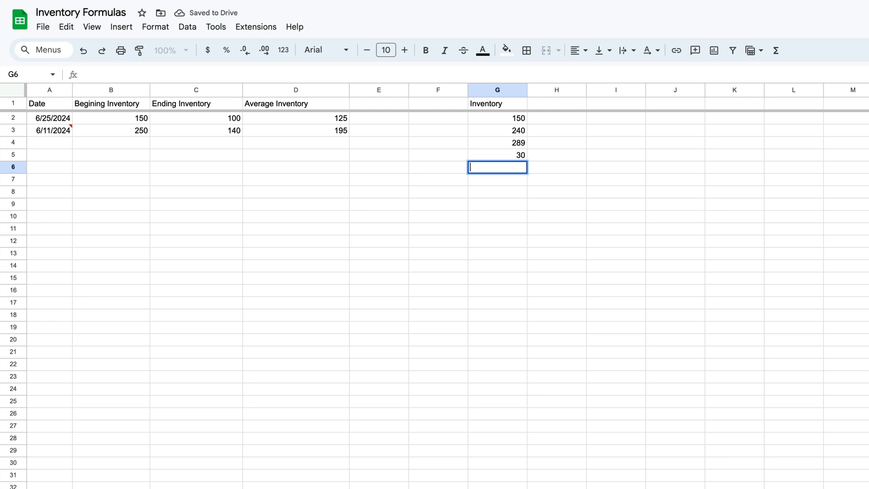
Calculate the average of the inventory values in cell G6 with the suggested formula =AVERAGE(G2:G5).
{"action": "type", "text": "=AV"}
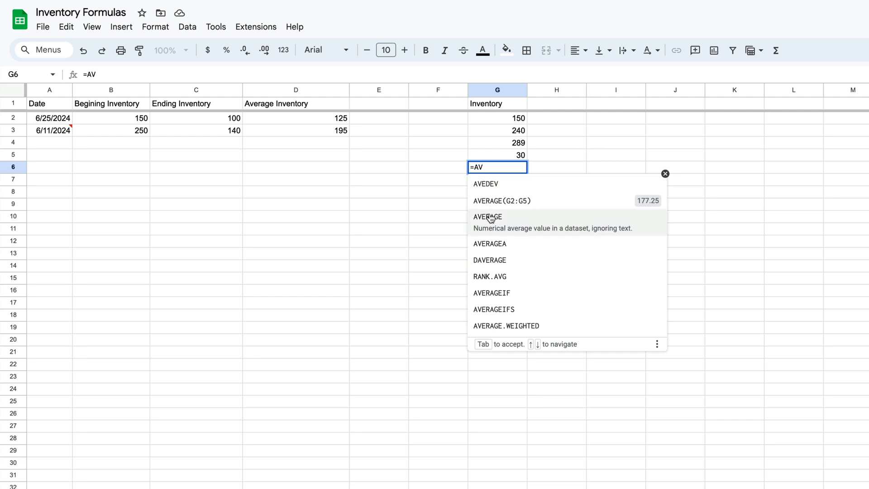
{"action": "left_click", "coordinate": [492, 207]}
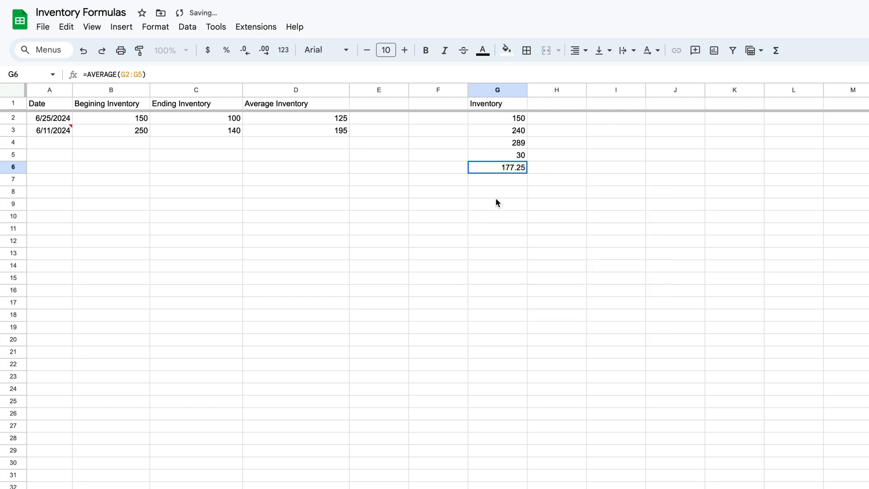
{"action": "left_click_drag", "start_coordinate": [519, 121], "coordinate": [520, 155]}
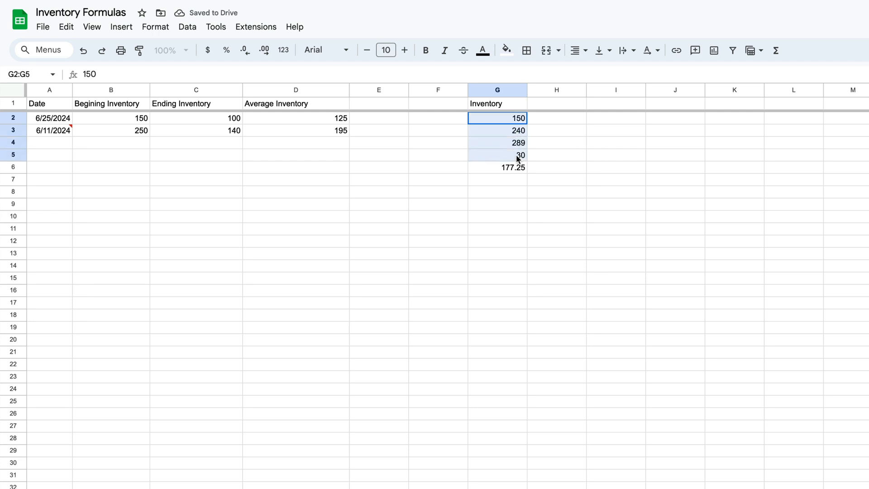
Copy the average in G6 and paste it into G11 as a value only, without the formula.
{"action": "left_click", "coordinate": [506, 171]}
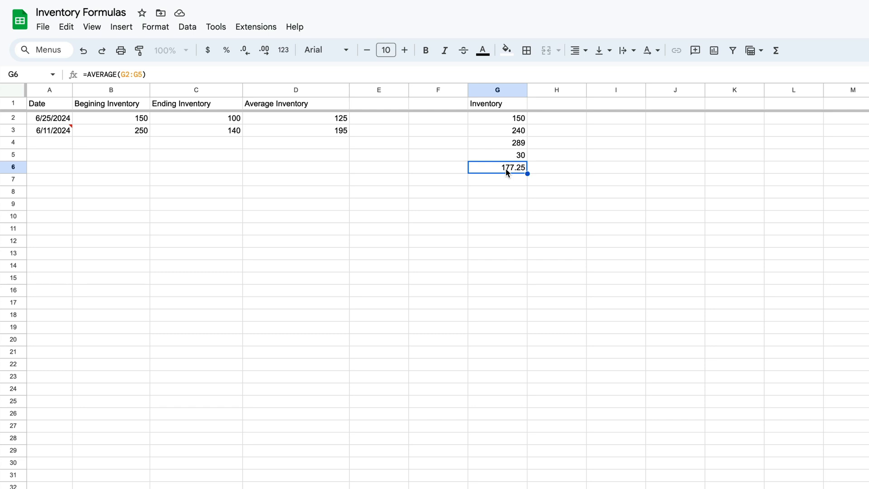
{"action": "key", "text": "ctrl+c"}
{"action": "left_click", "coordinate": [502, 234]}
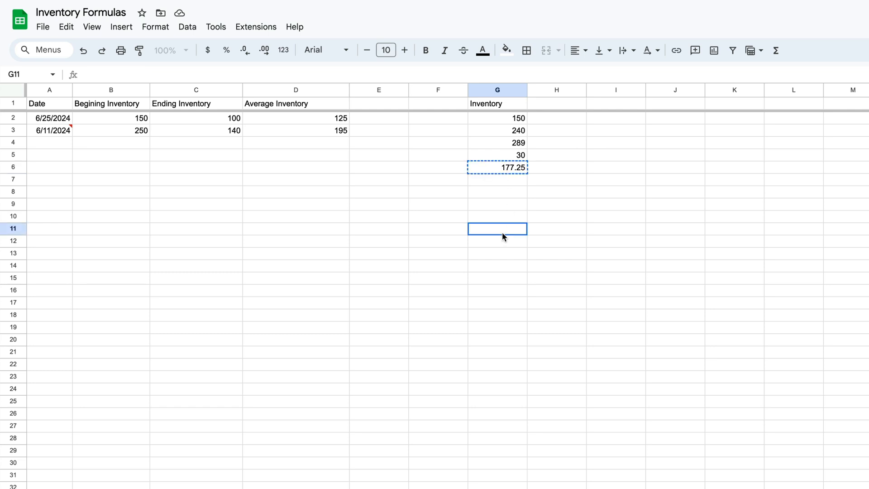
{"action": "key", "text": "ctrl+shift+v"}
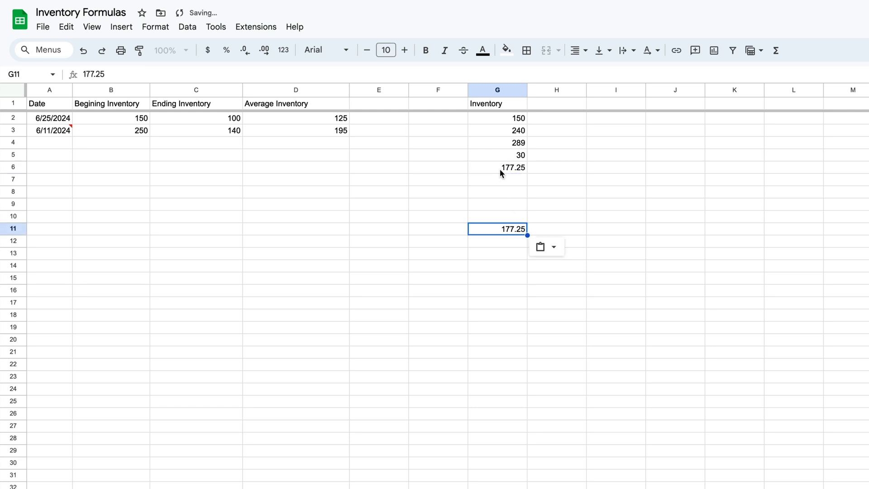
Clear the average in cell G6 and replace the value in G11 with an AVERAGE formula over the range G2:G10.
{"action": "left_click", "coordinate": [500, 170]}
{"action": "key", "text": "Delete"}
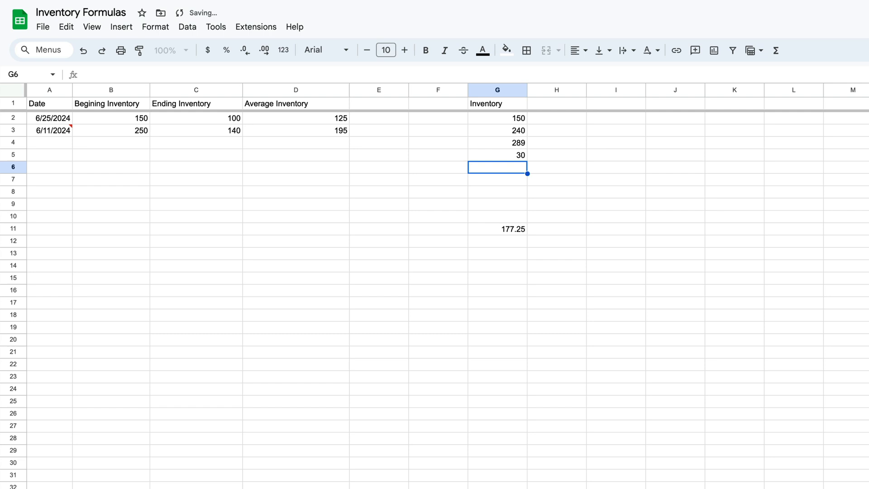
{"action": "left_click", "coordinate": [520, 230]}
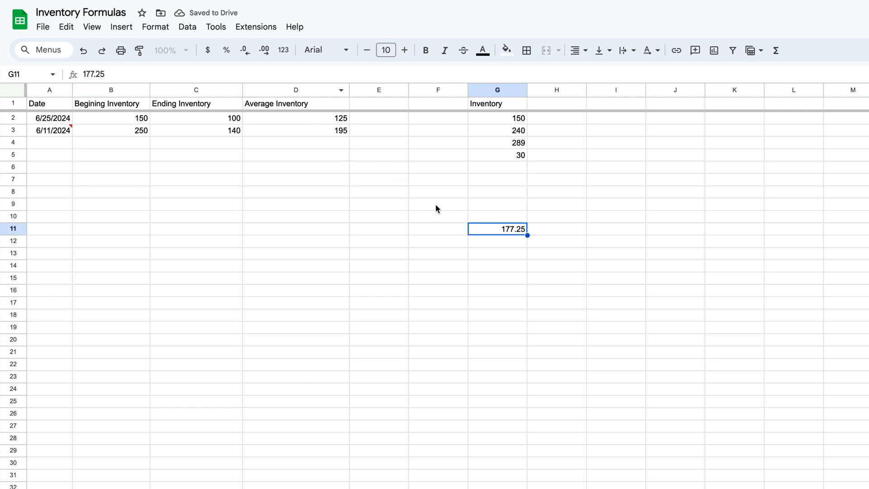
{"action": "type", "text": "=AVERAGE"}
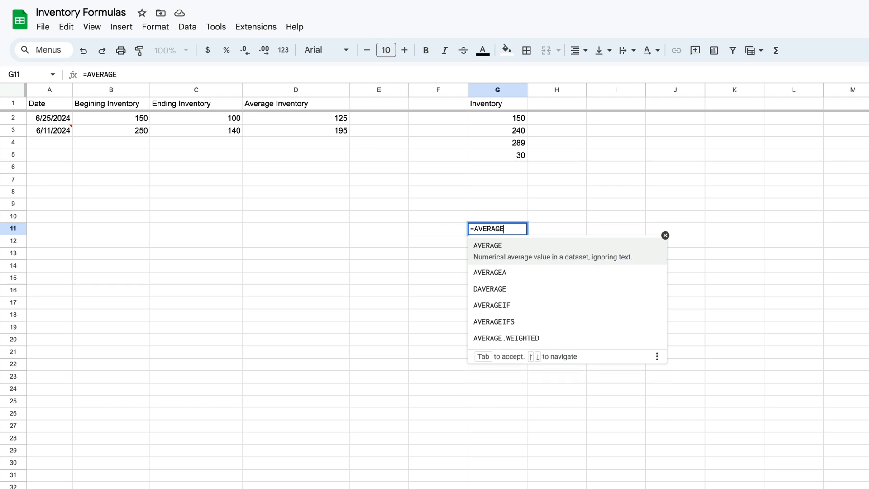
{"action": "type", "text": "("}
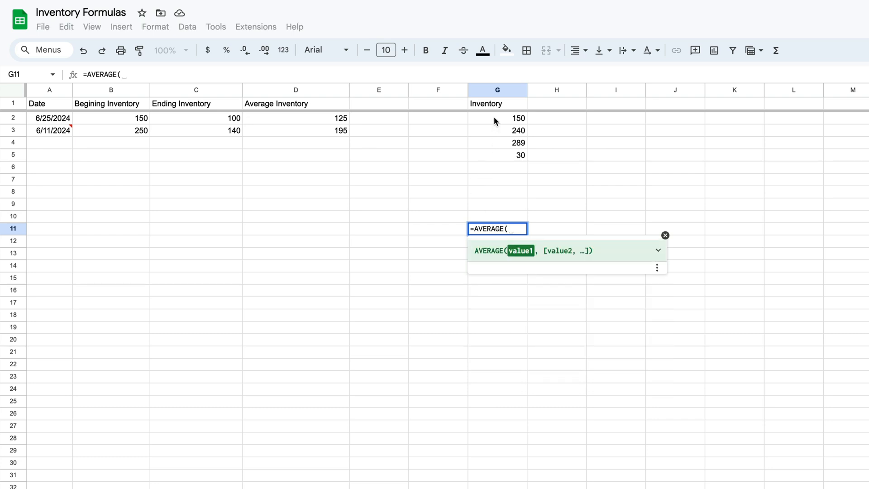
{"action": "left_click_drag", "start_coordinate": [493, 117], "coordinate": [499, 216]}
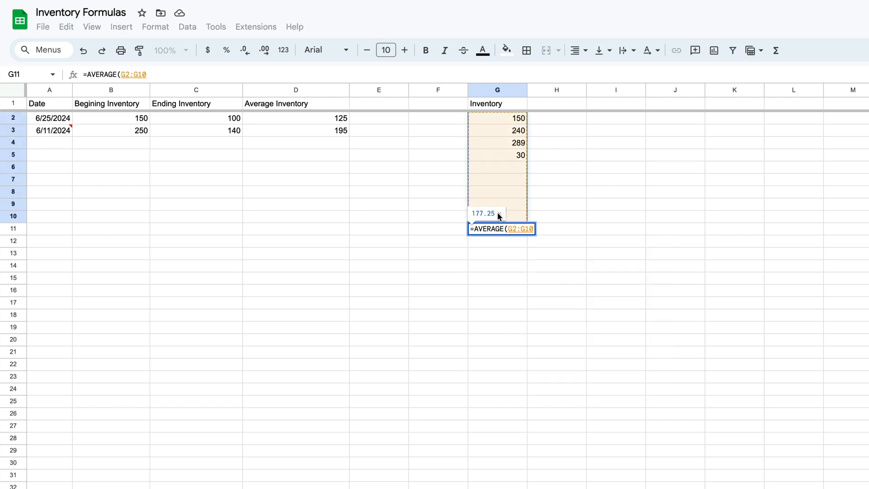
{"action": "key", "text": "Return"}
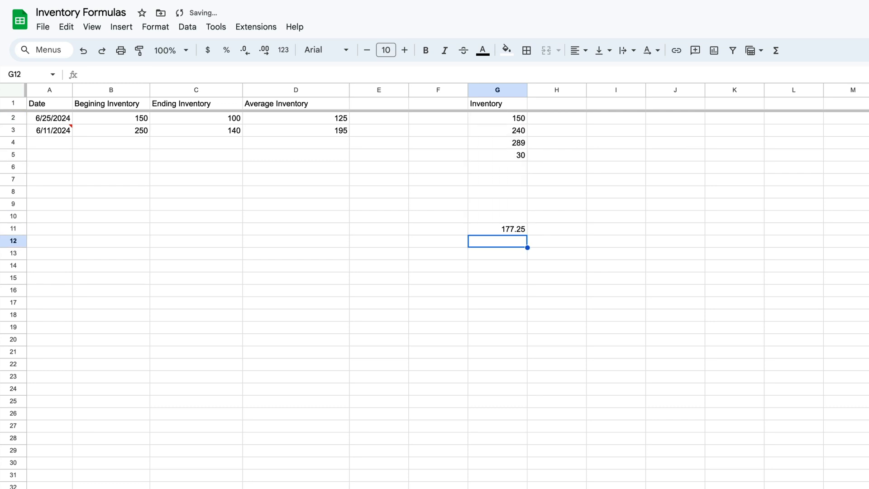
Add the inventory values 50 and 75 in cells G6 and G7.
{"action": "left_click", "coordinate": [509, 169]}
{"action": "type", "text": "50"}
{"action": "key", "text": "Return"}
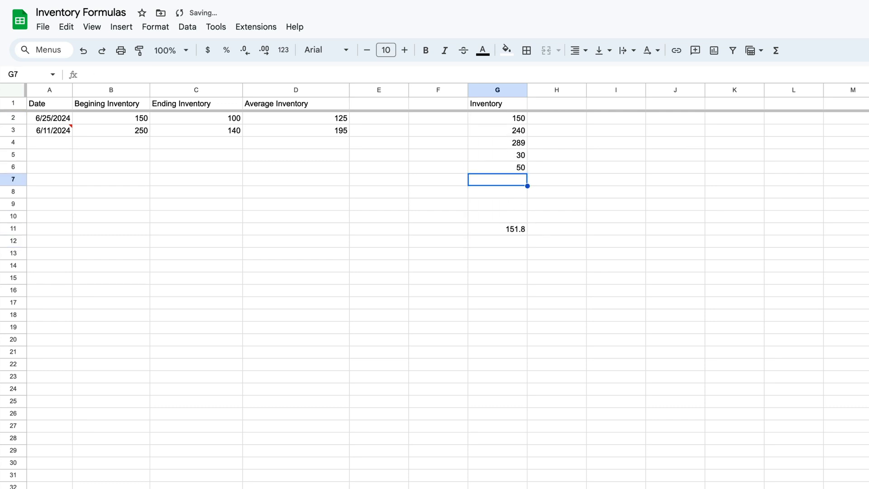
{"action": "type", "text": "75"}
{"action": "key", "text": "Return"}
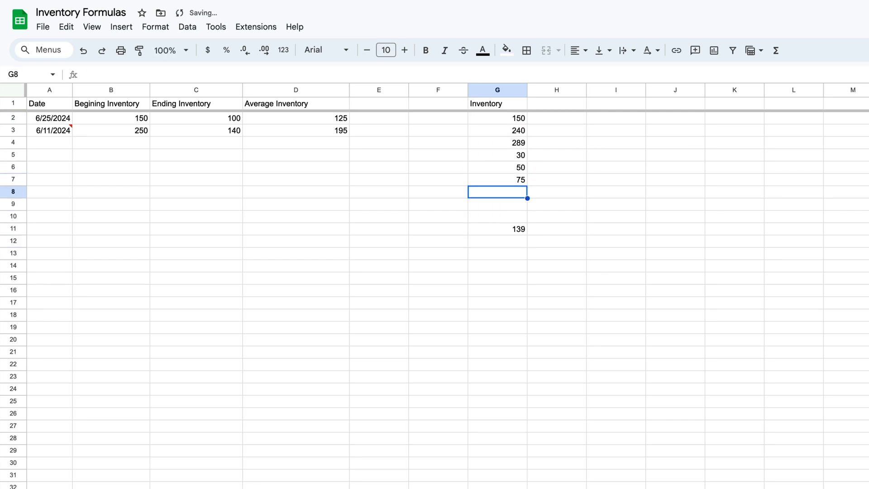